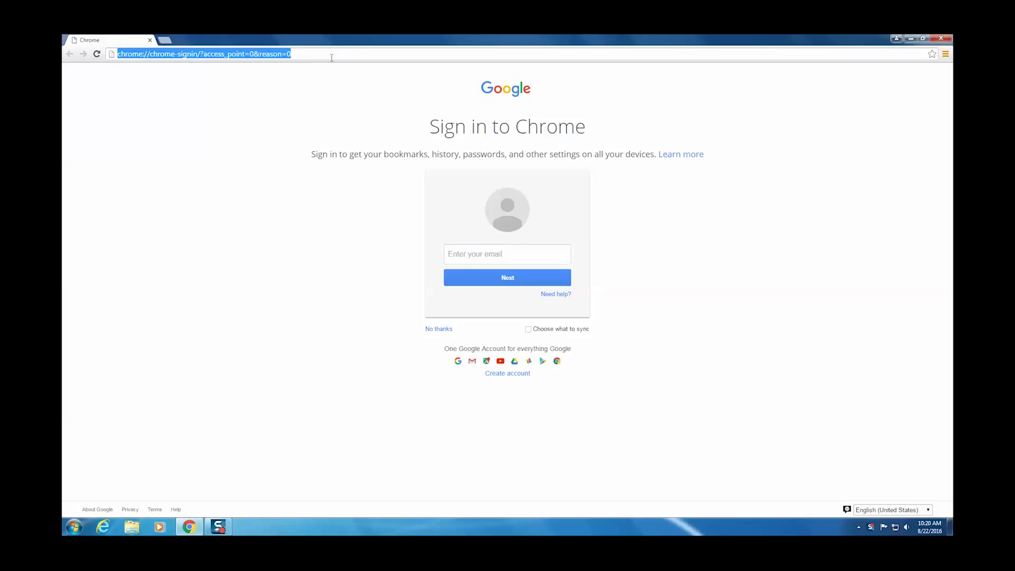
type("cane")
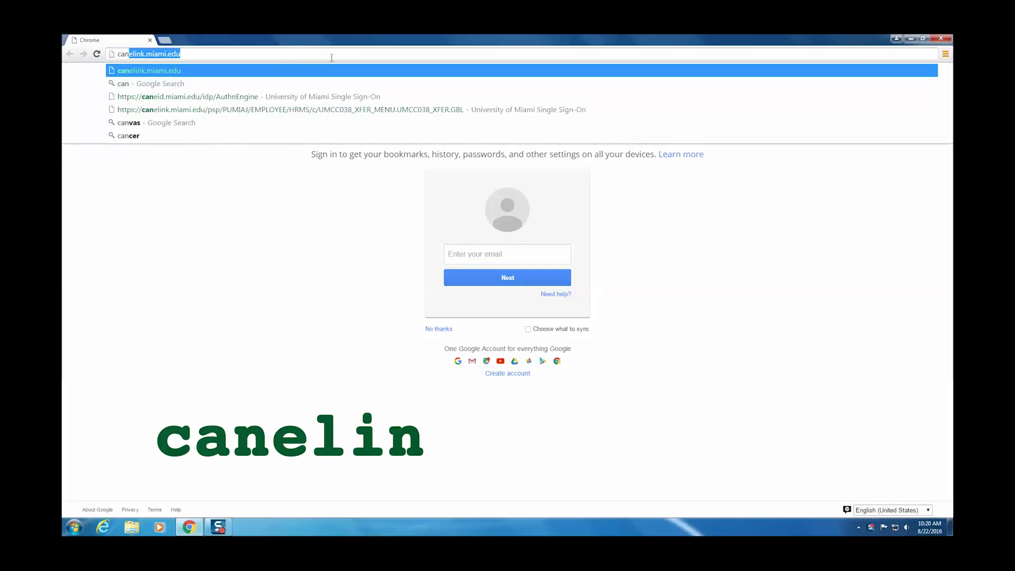
type("link.mia")
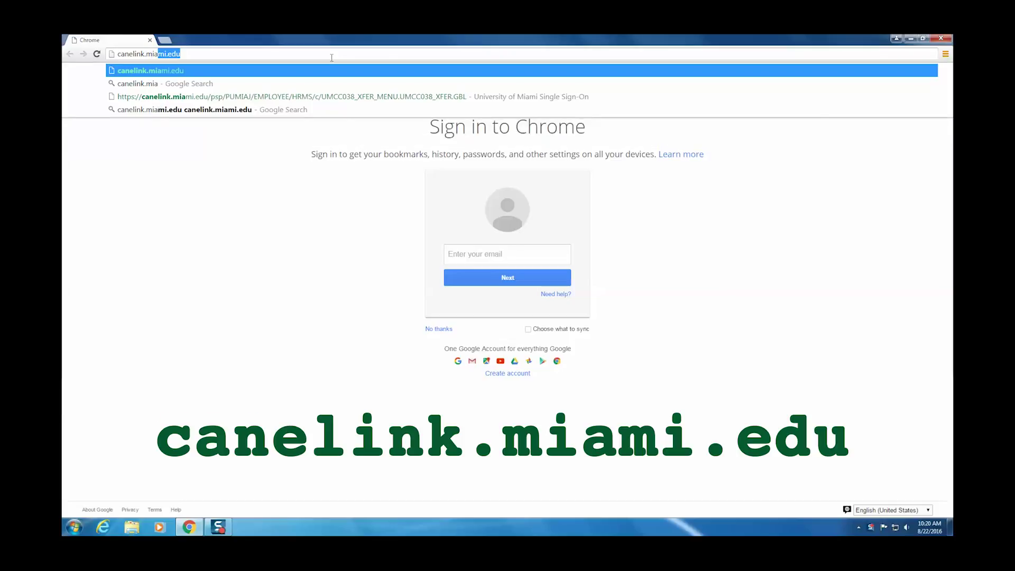
type("mi.edu")
Step: Go to canelink.miami.edu and fill in the CaneID and birthdate-based password
key("Return")
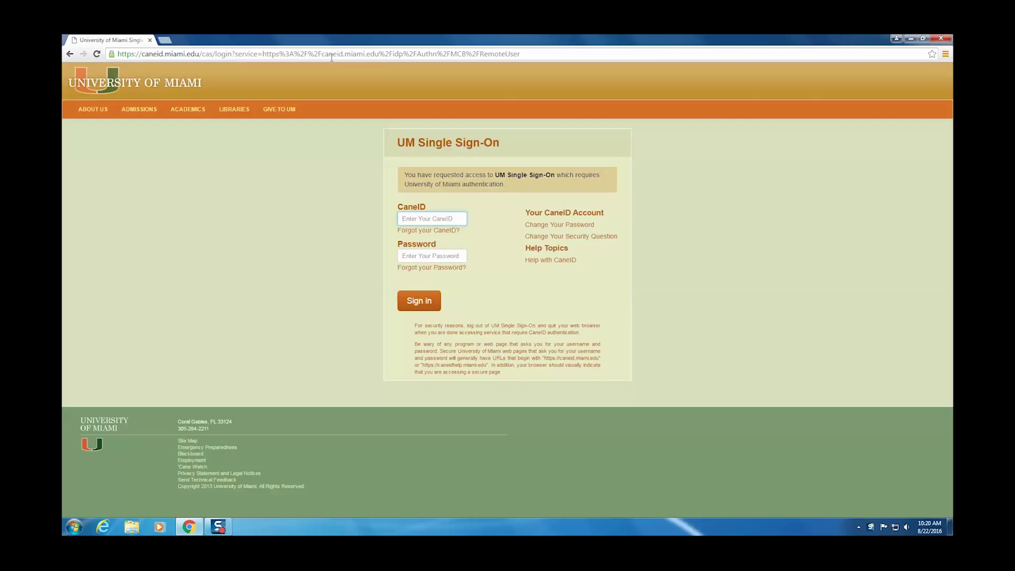
type("txn180")
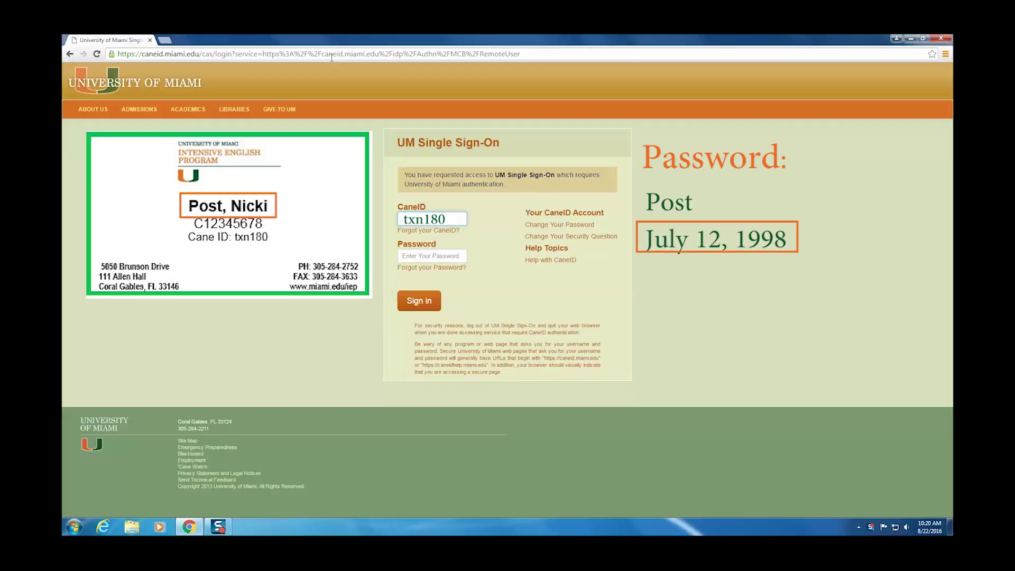
key("Tab")
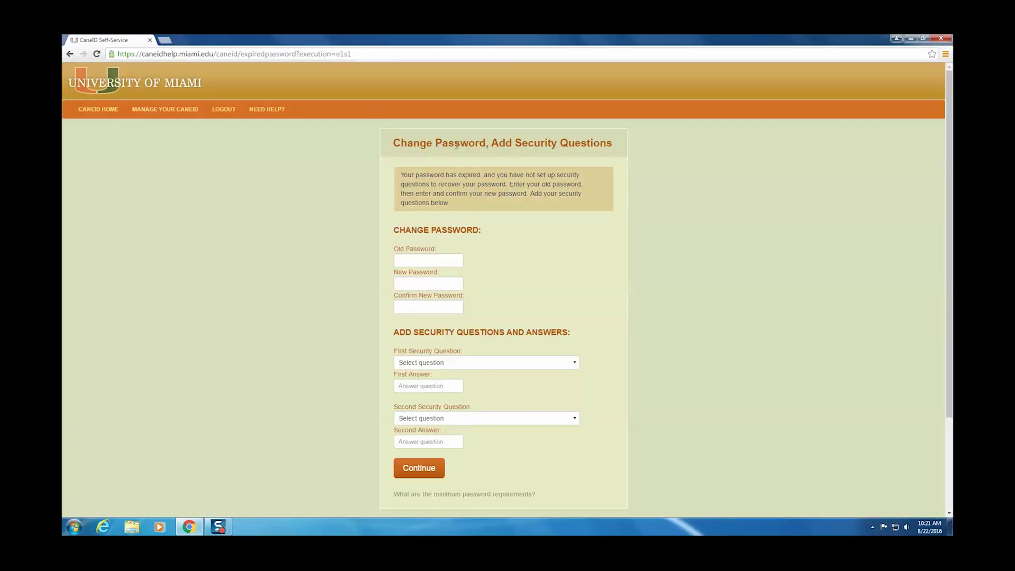
scroll(501, 227, "down", 1)
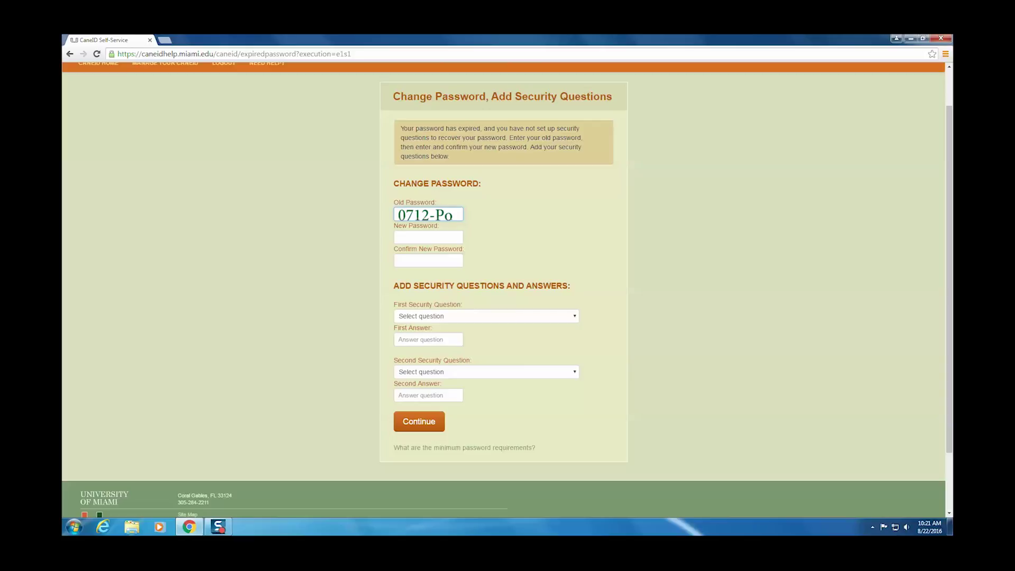
Step: Enter the old password, then the new password and its confirmation on the expired-password form
key("Tab")
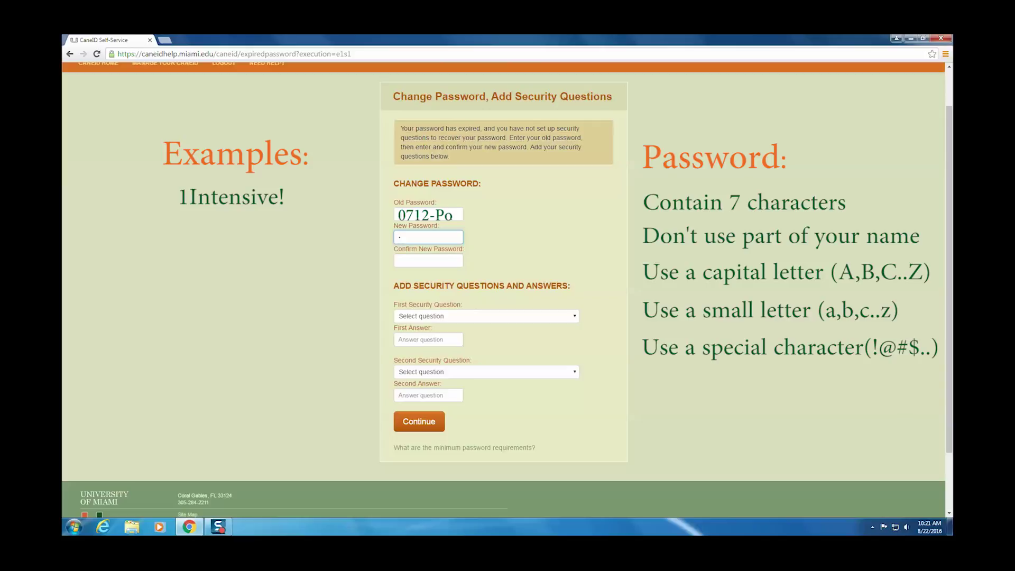
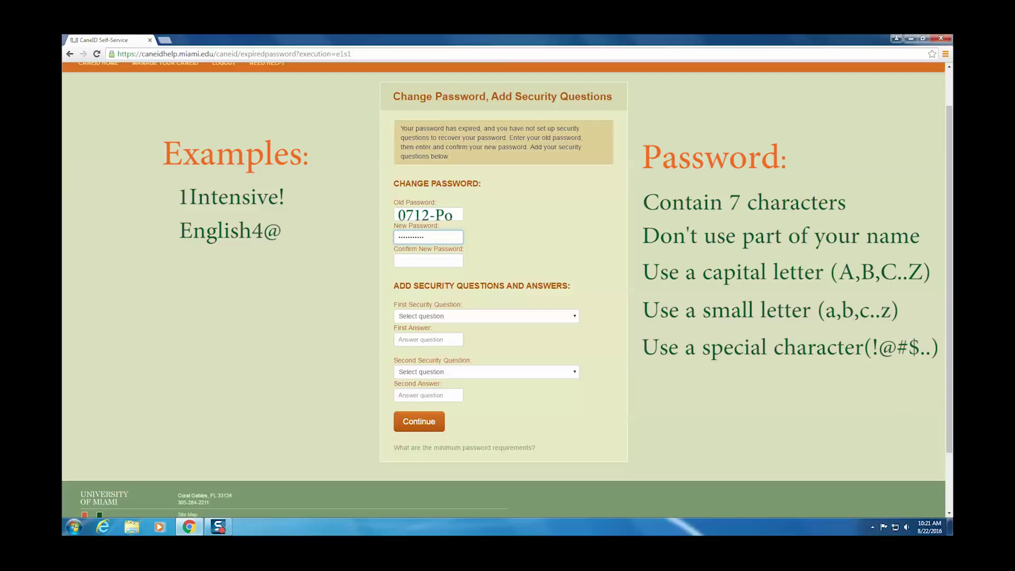
left_click(398, 260)
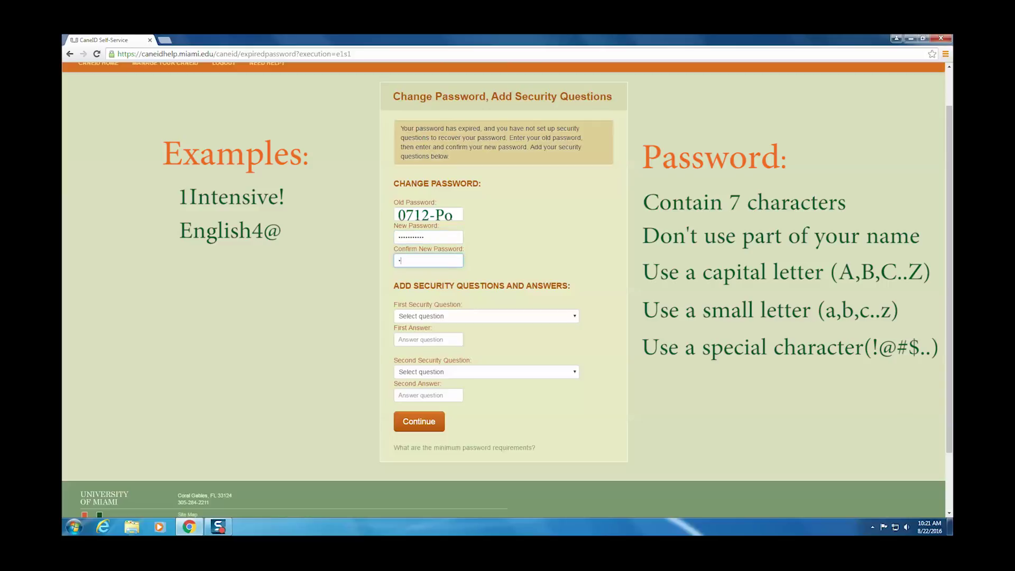
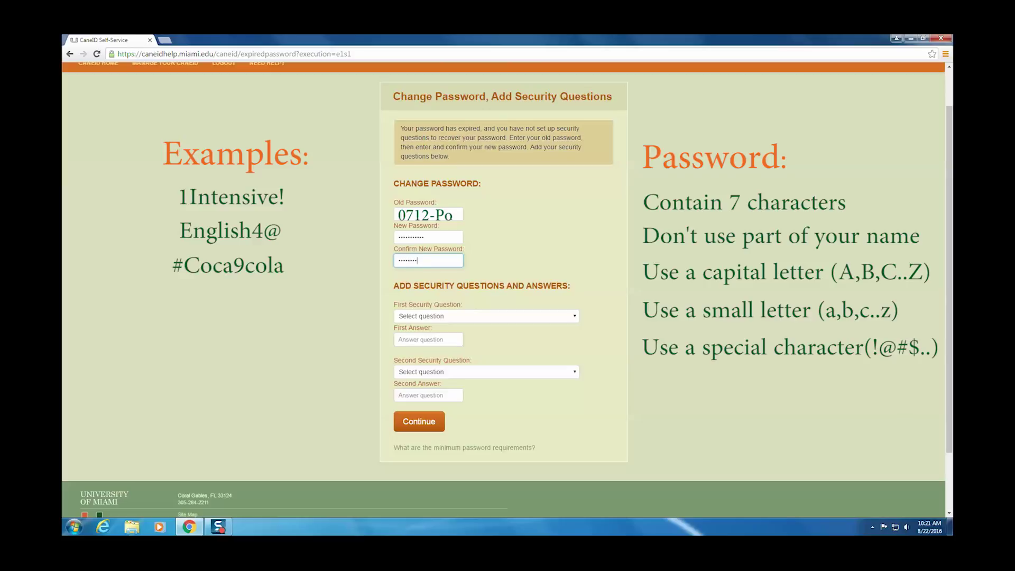
Step: Answer 'Where did you go to school?' and 'What is your favorite color' as security questions and continue
left_click(574, 318)
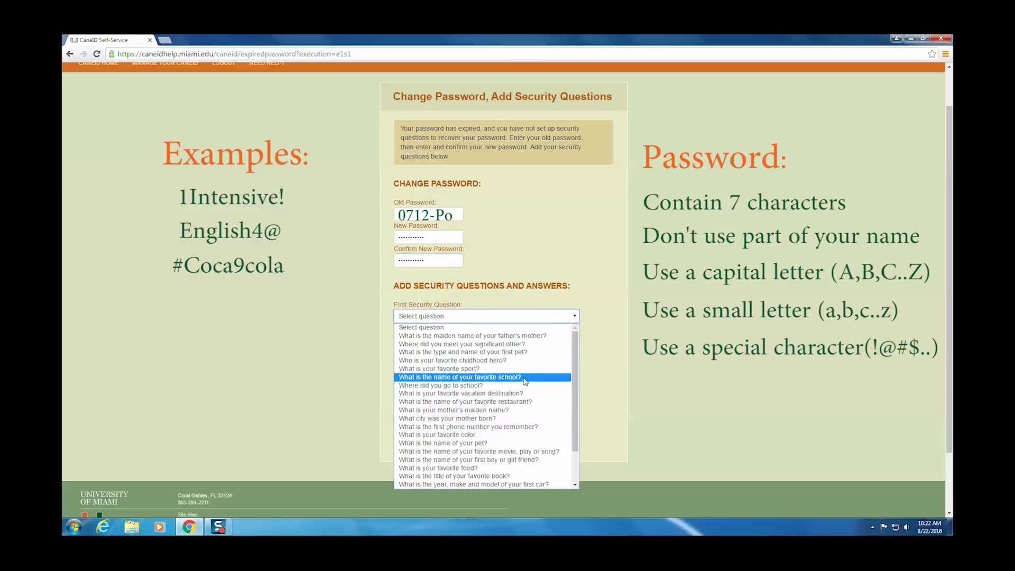
left_click(485, 385)
left_click(432, 340)
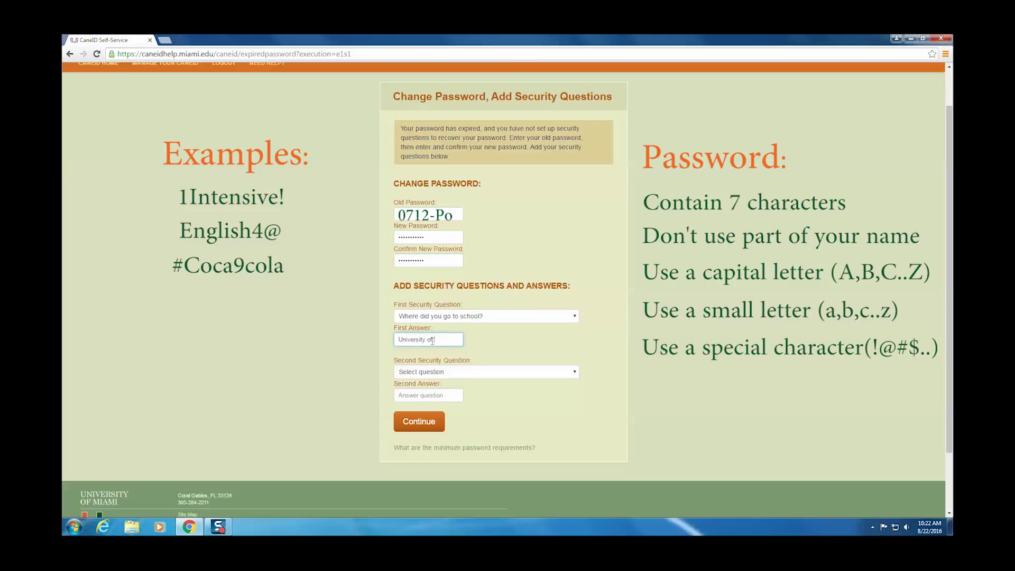
left_click(541, 373)
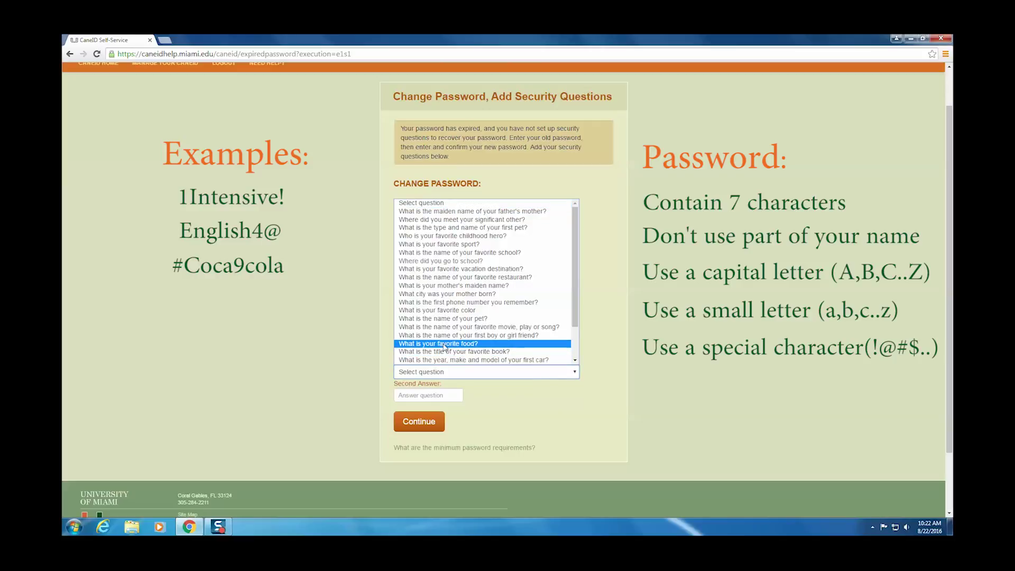
left_click(444, 311)
left_click(421, 394)
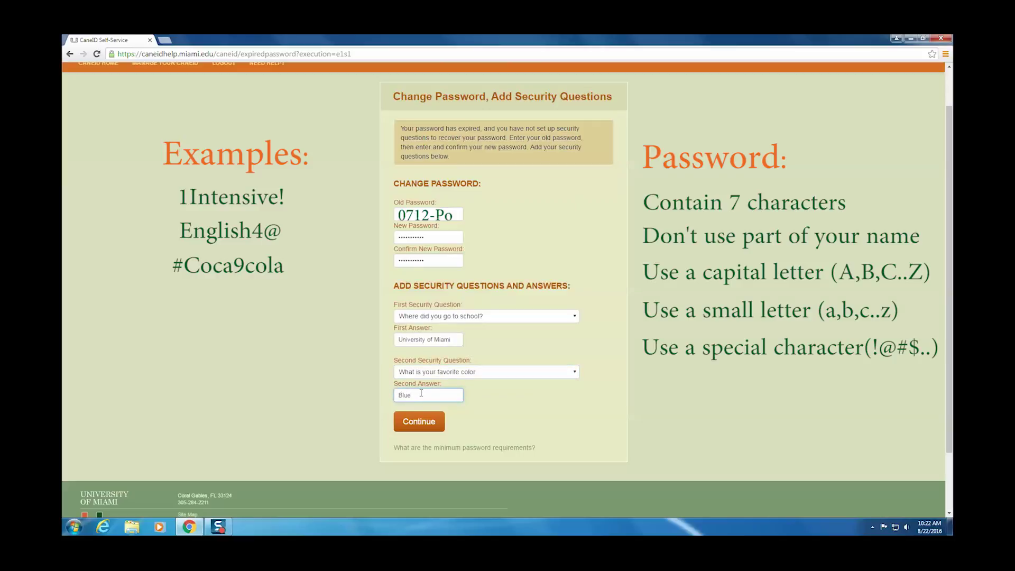
left_click(430, 427)
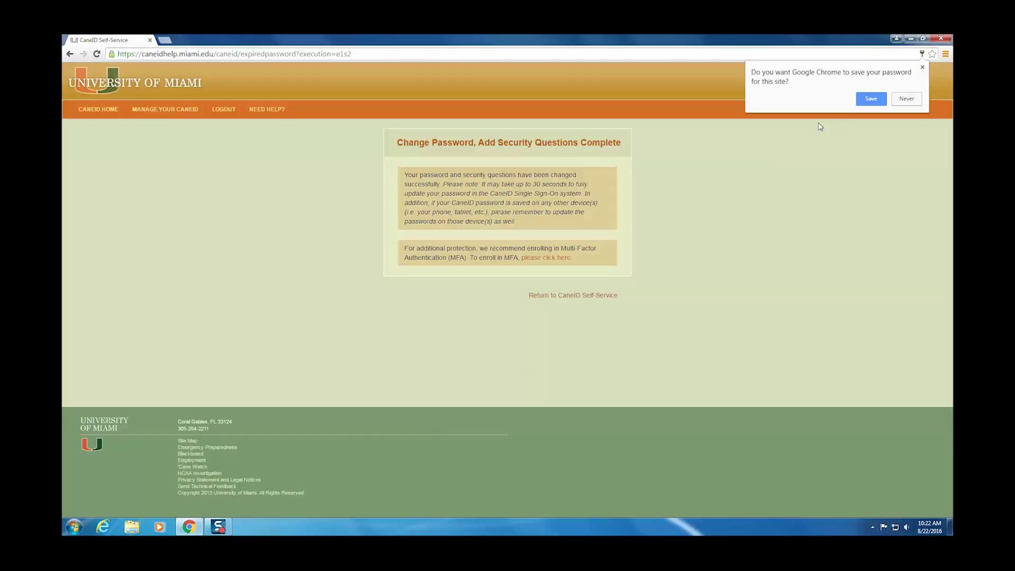
Step: Decline saving the password in Chrome and follow the 'please click here' link to enroll in MFA
left_click(906, 99)
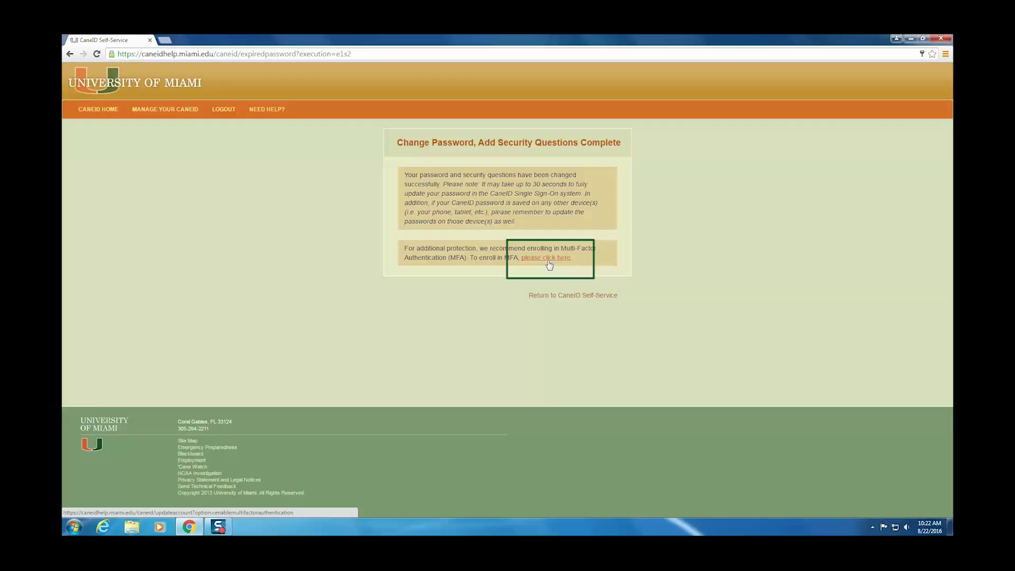
left_click(549, 265)
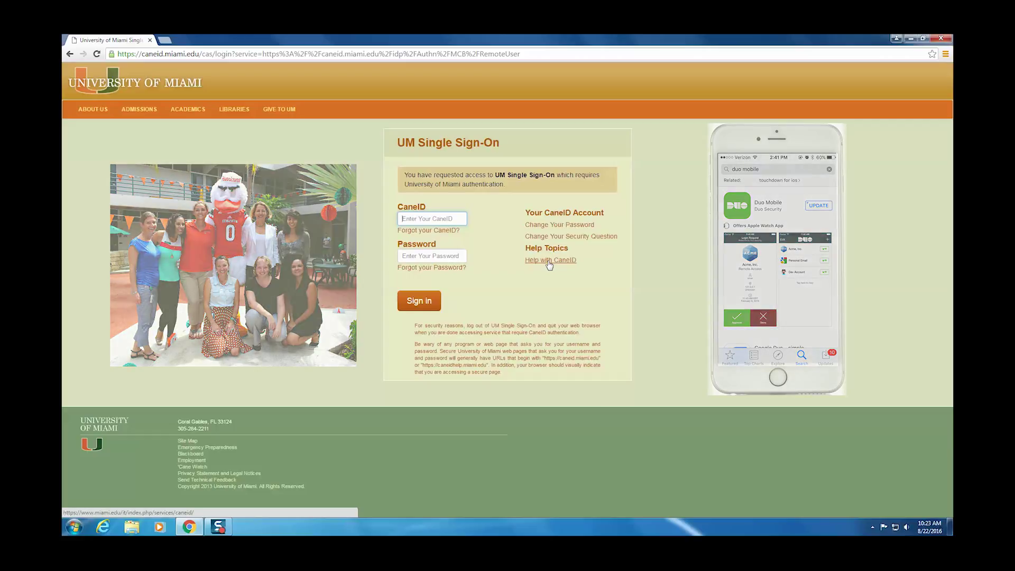
type("txn180")
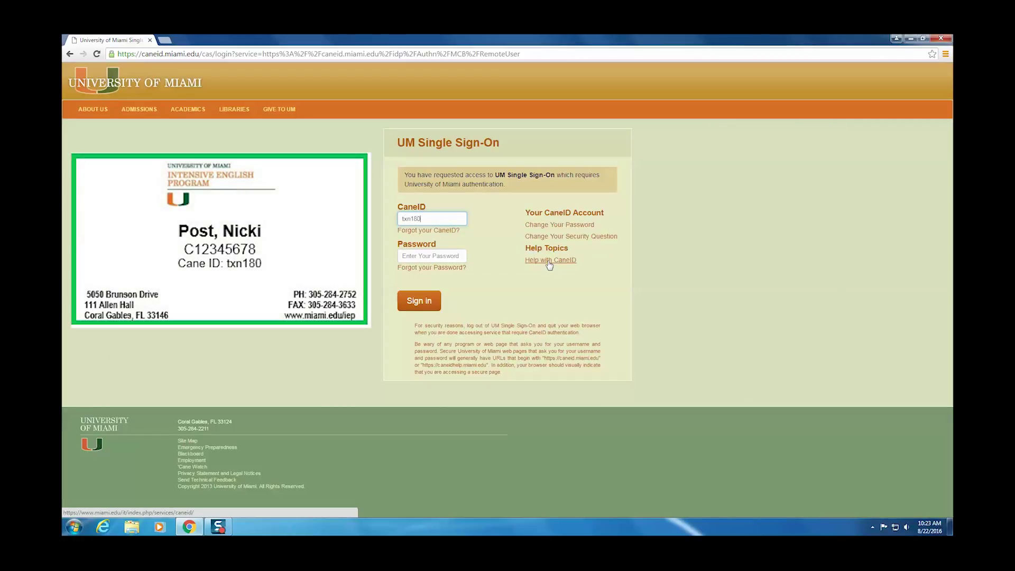
Step: Sign in to UM Single Sign-On with the CaneID and new password
key("Tab")
type("***")
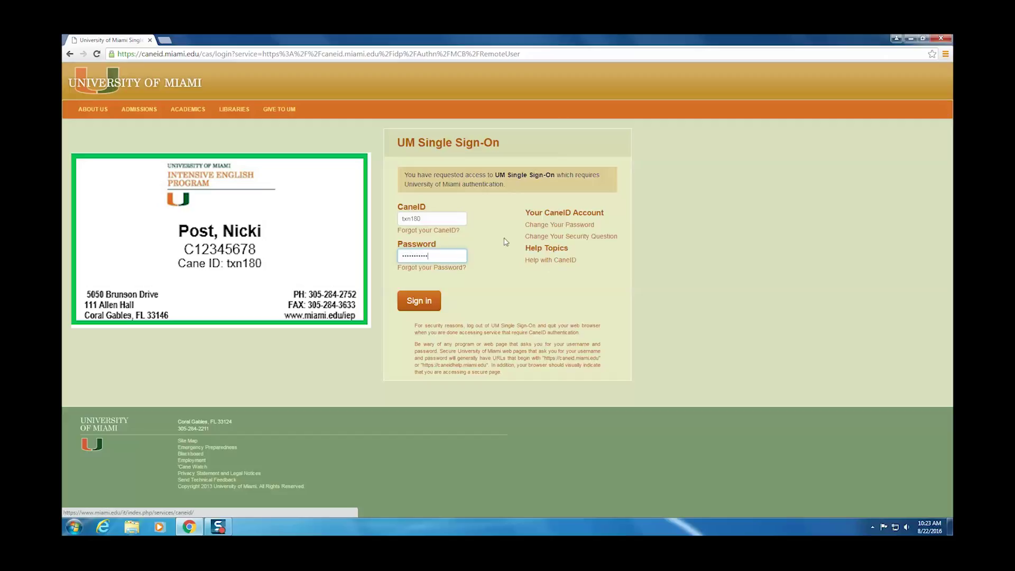
left_click(420, 301)
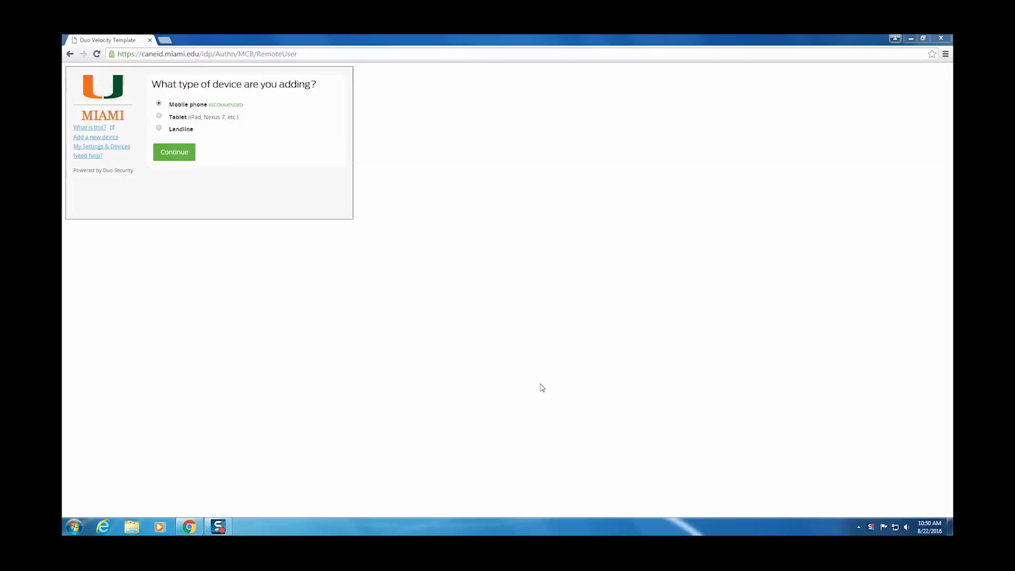
Step: Register a United States mobile phone number and confirm it is correct
left_click(175, 153)
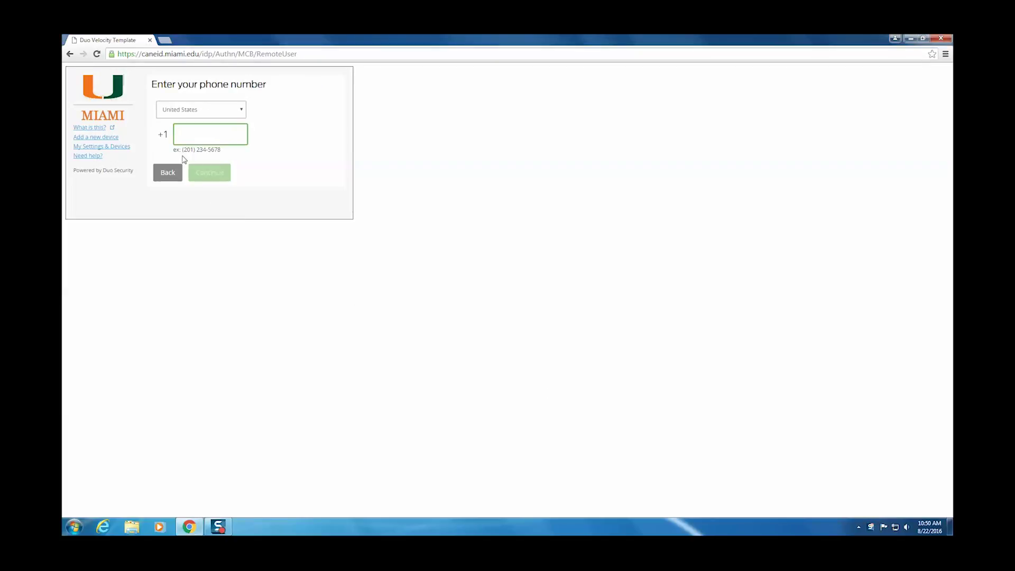
left_click(240, 111)
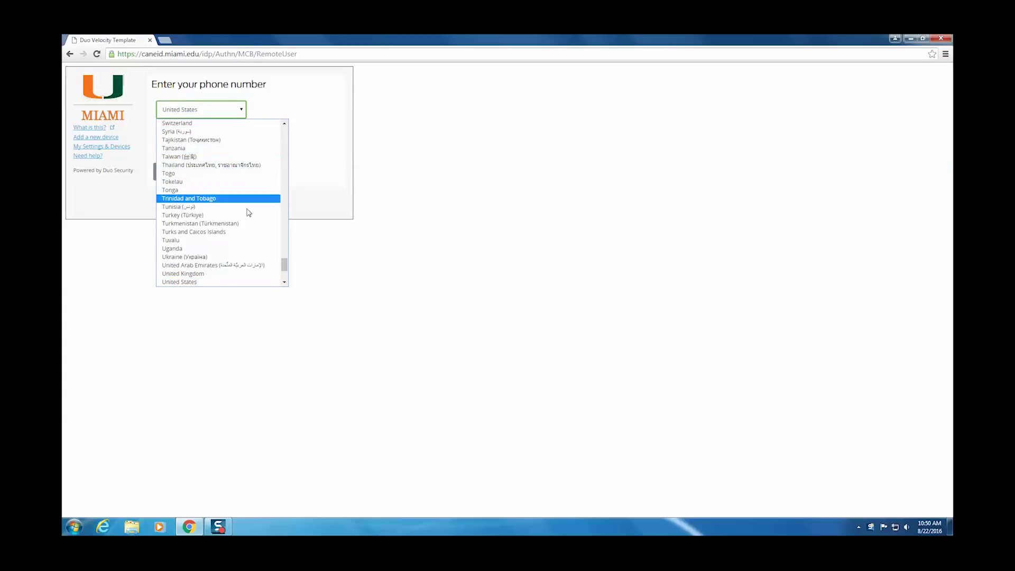
left_click(217, 113)
key("Tab")
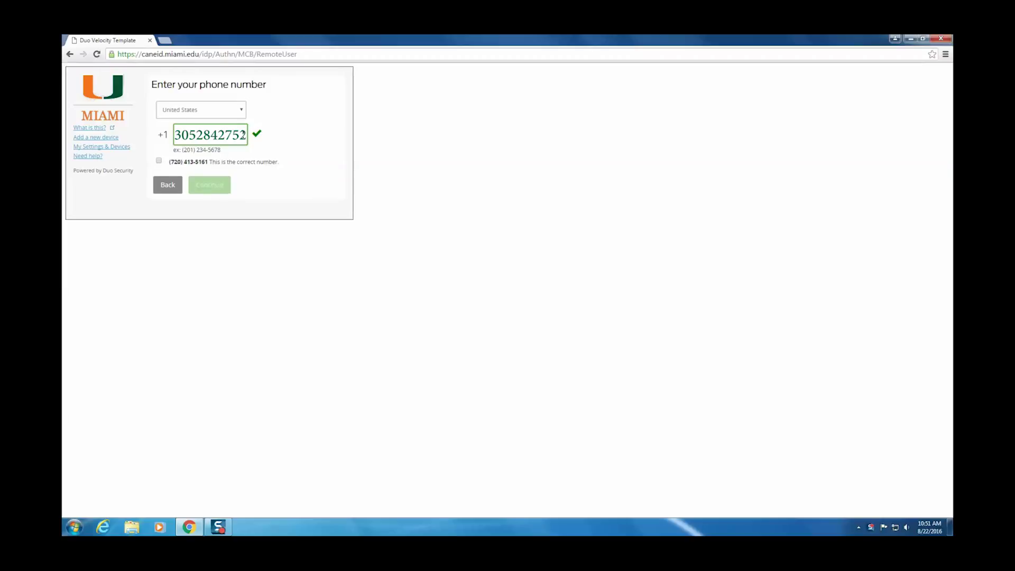
left_click(158, 160)
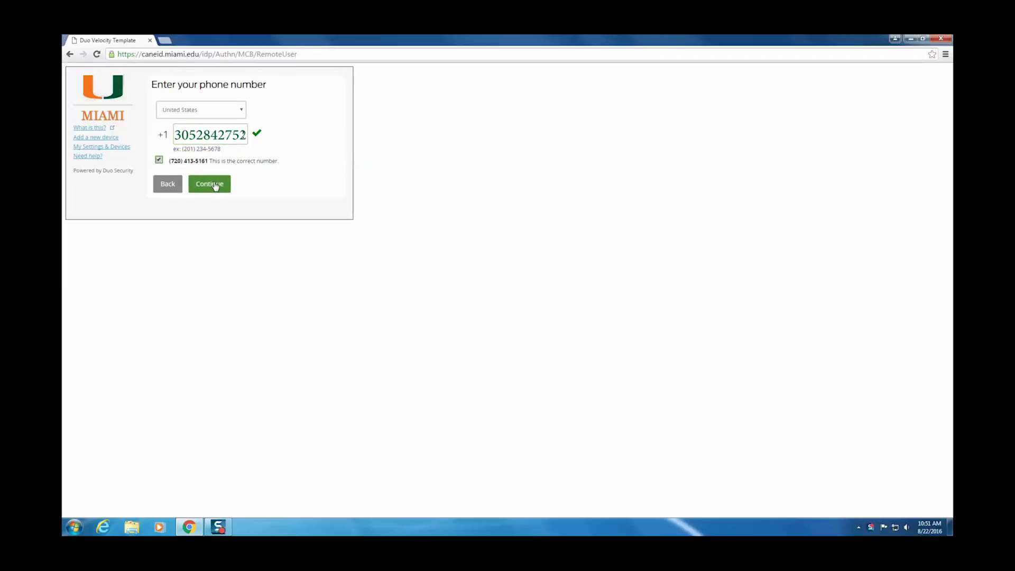
left_click(214, 187)
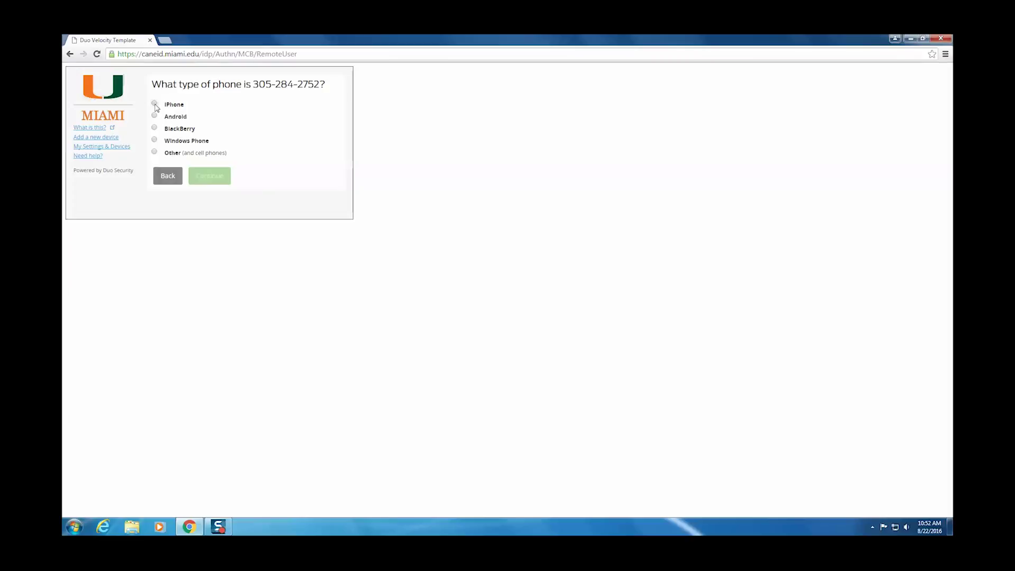
Step: Choose iPhone as the phone type to reach the Duo Mobile for iOS install instructions
left_click(155, 104)
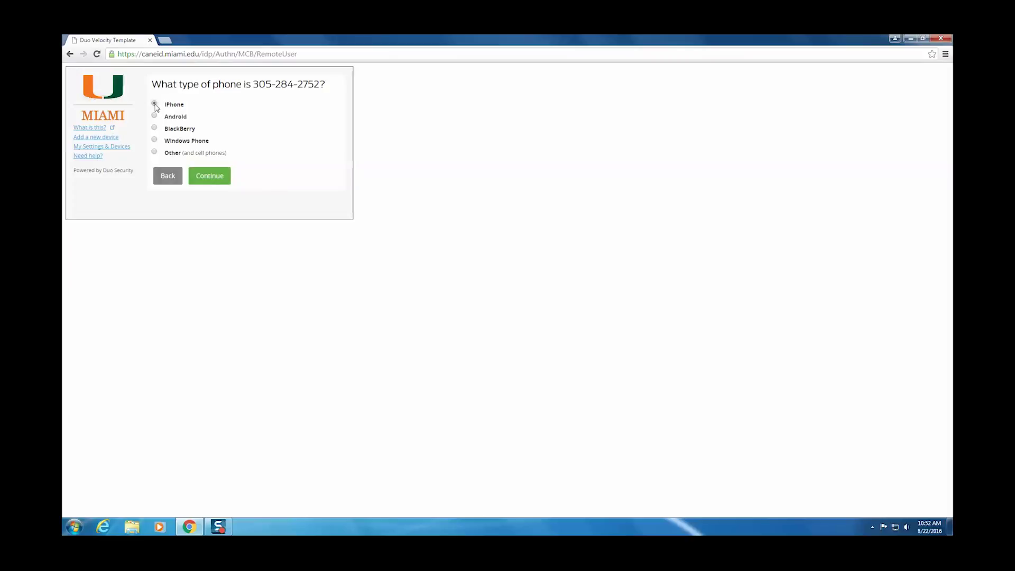
left_click(215, 183)
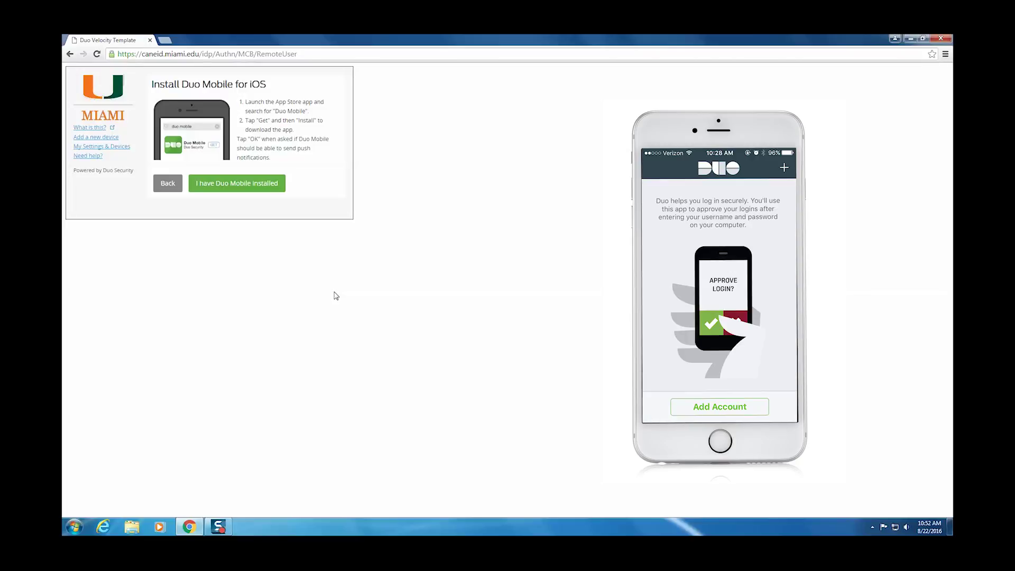
Step: Confirm Duo Mobile is installed and continue after scanning the activation barcode
left_click(229, 186)
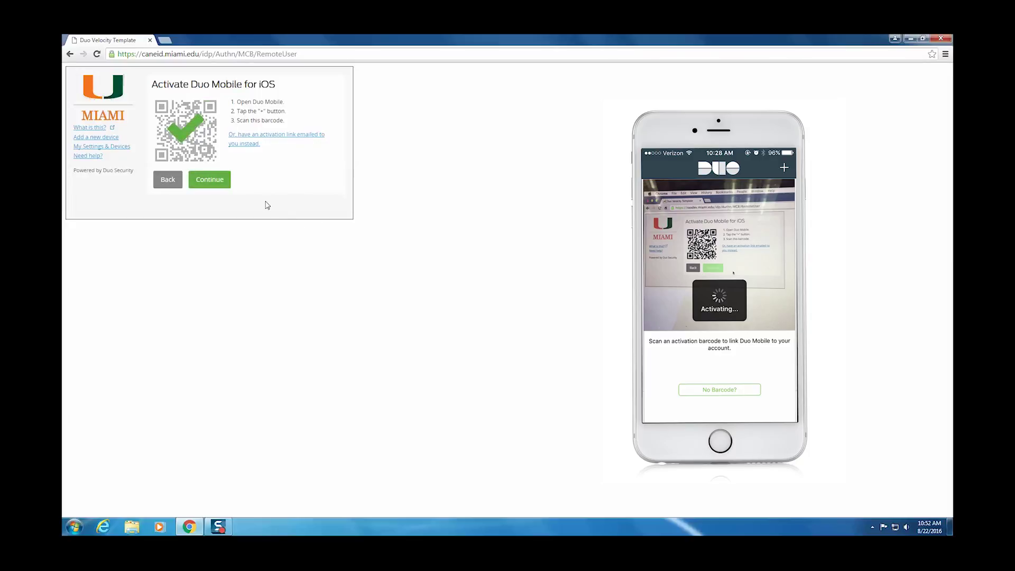
left_click(214, 185)
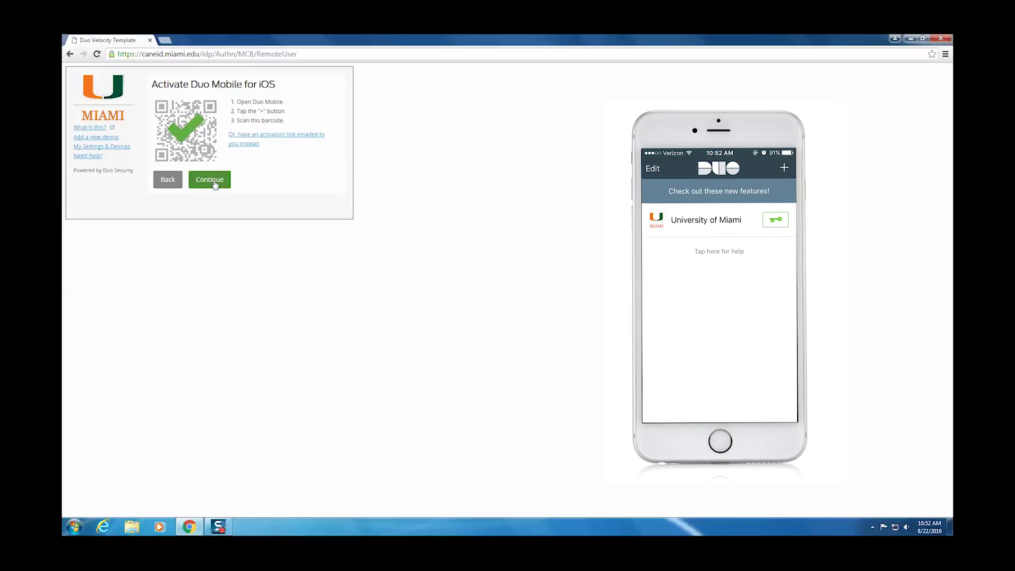
Step: Finish activation, continue to login and send a Duo push to the new iPhone
left_click(214, 184)
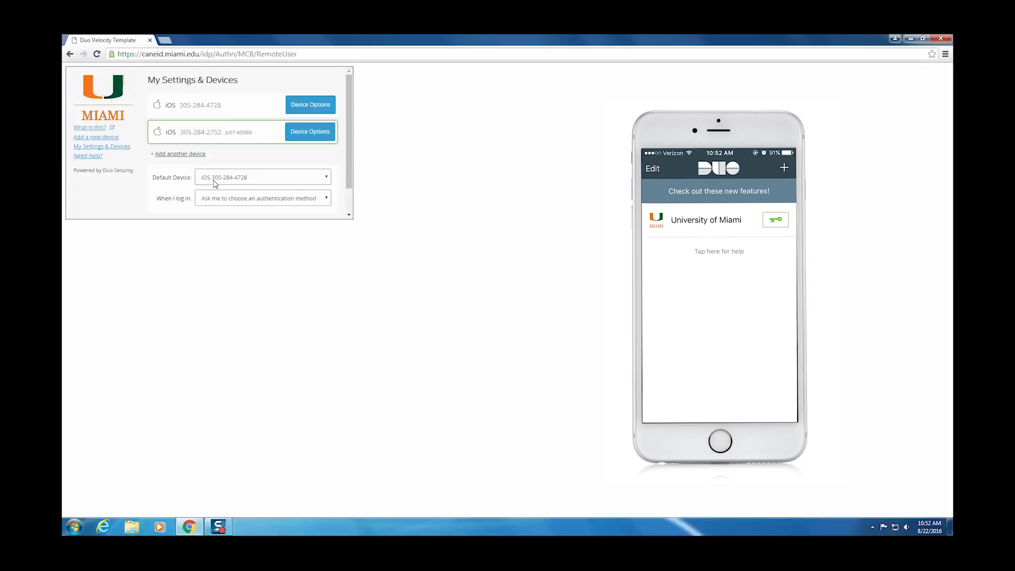
scroll(350, 184, "down", 1)
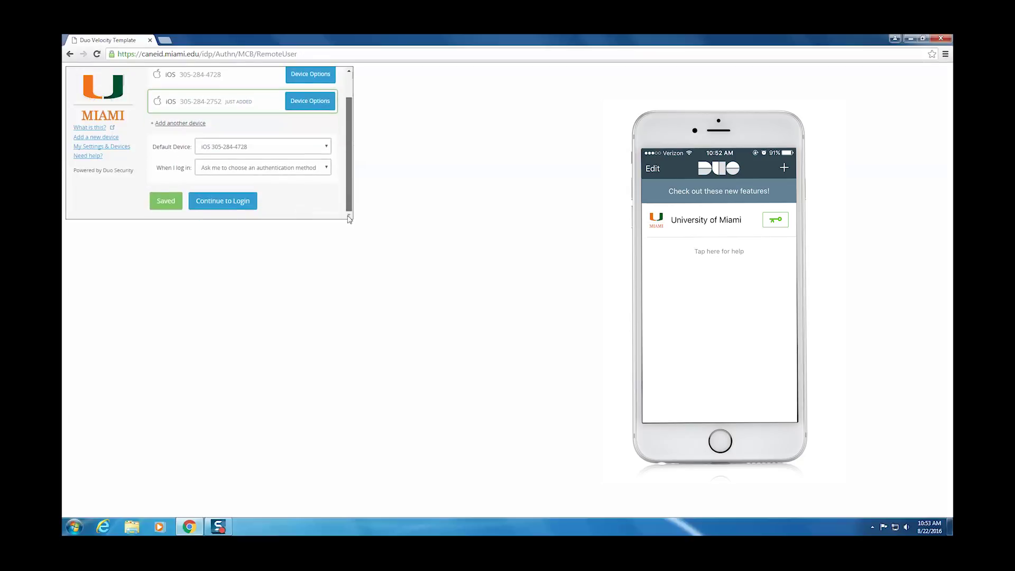
left_click(236, 205)
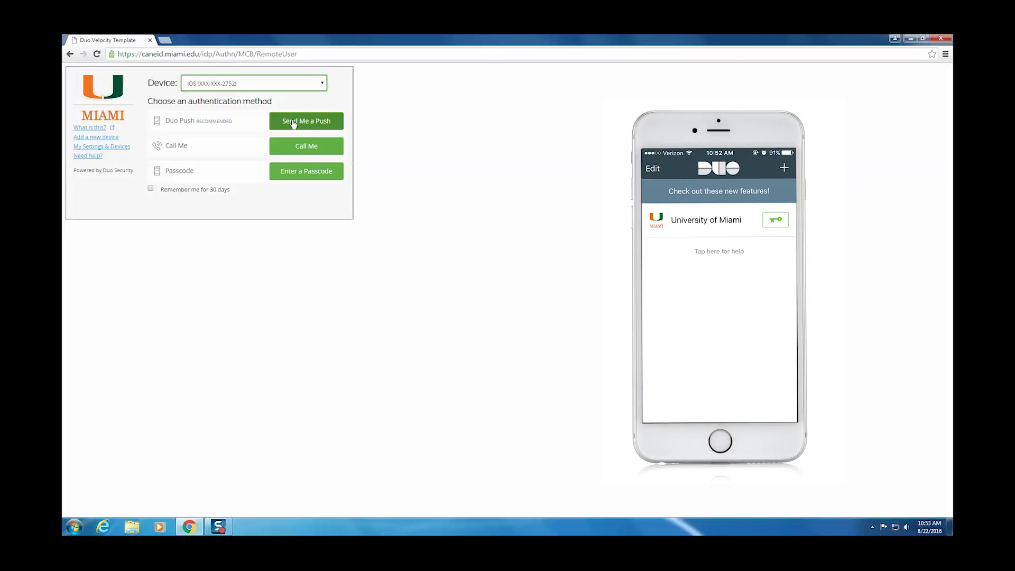
left_click(293, 122)
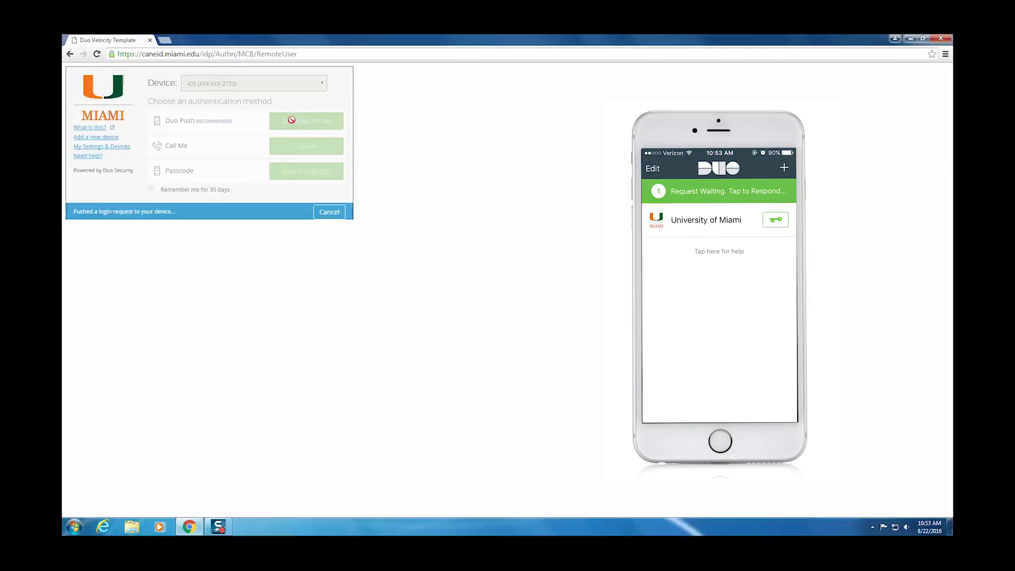